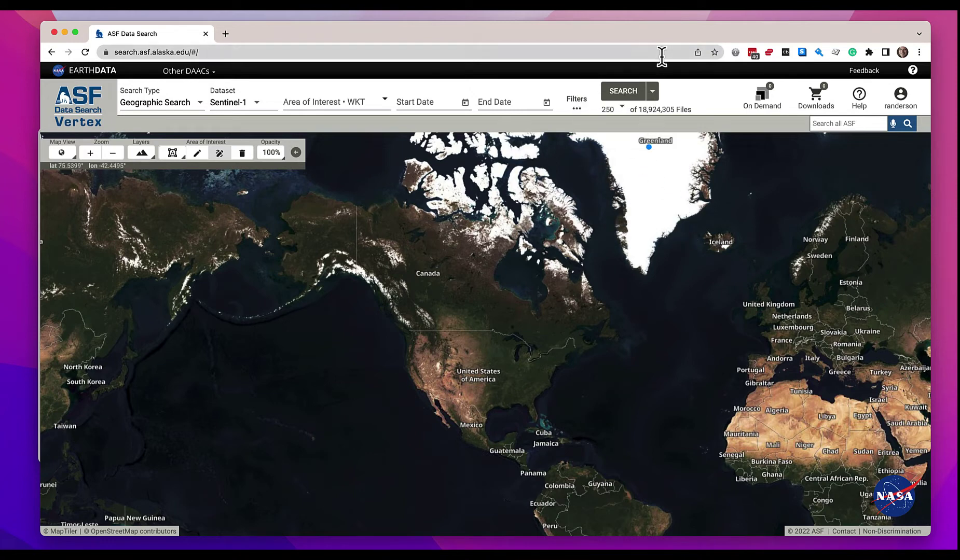
Run the Sentinel-1 search, enlarge the results panel to list 38 scenes, and dismiss the queue-all menu
click(628, 91)
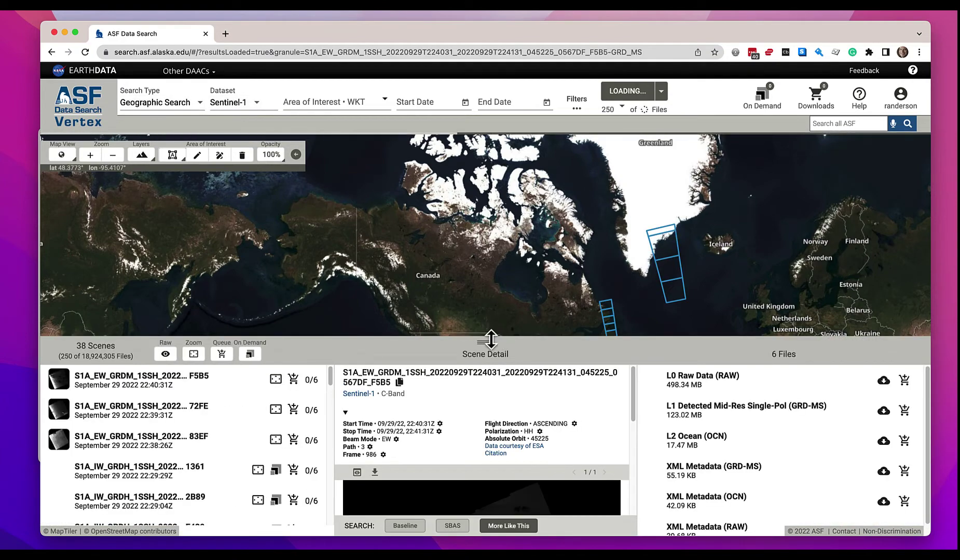
drag(487, 343, 468, 184)
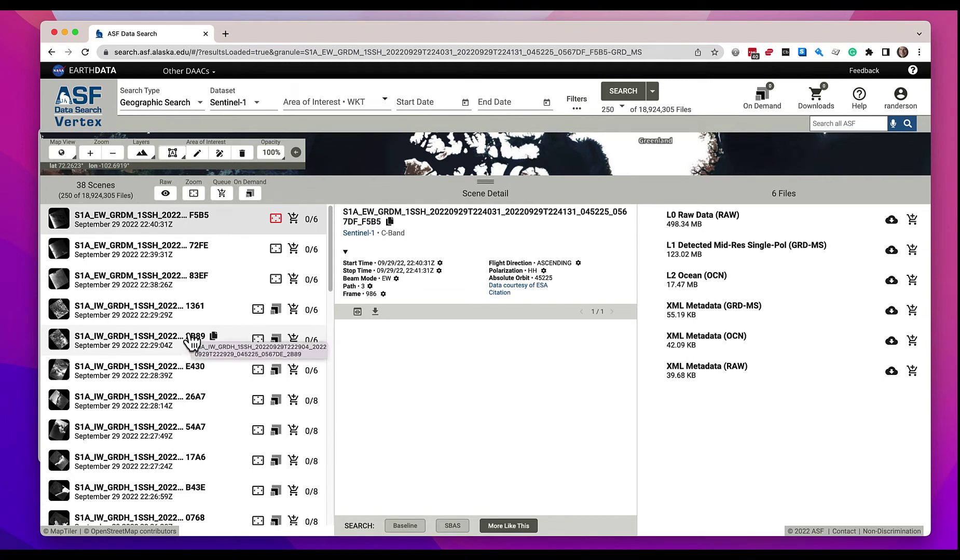
click(223, 194)
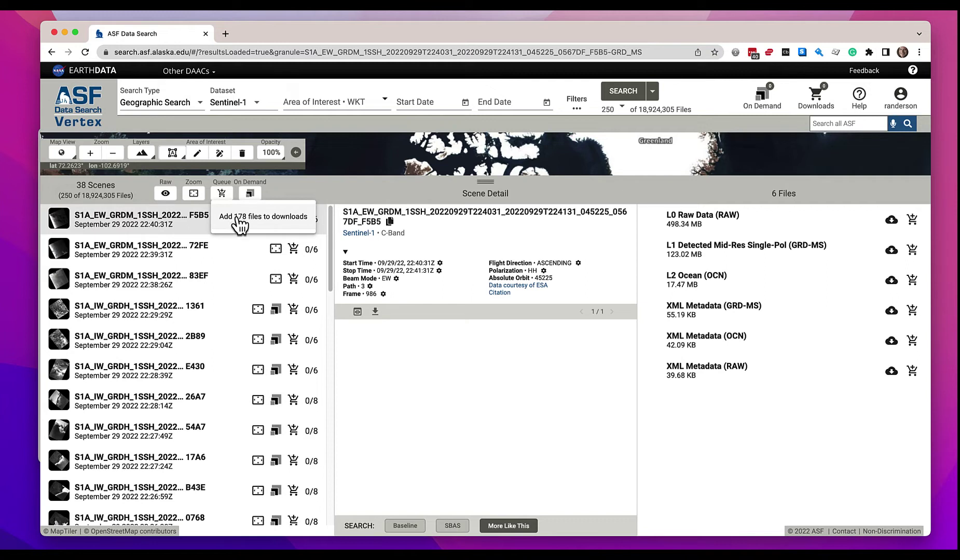
click(294, 197)
Queue all 178 result files, review them in Downloads, then clear the queue to 0 files
click(223, 194)
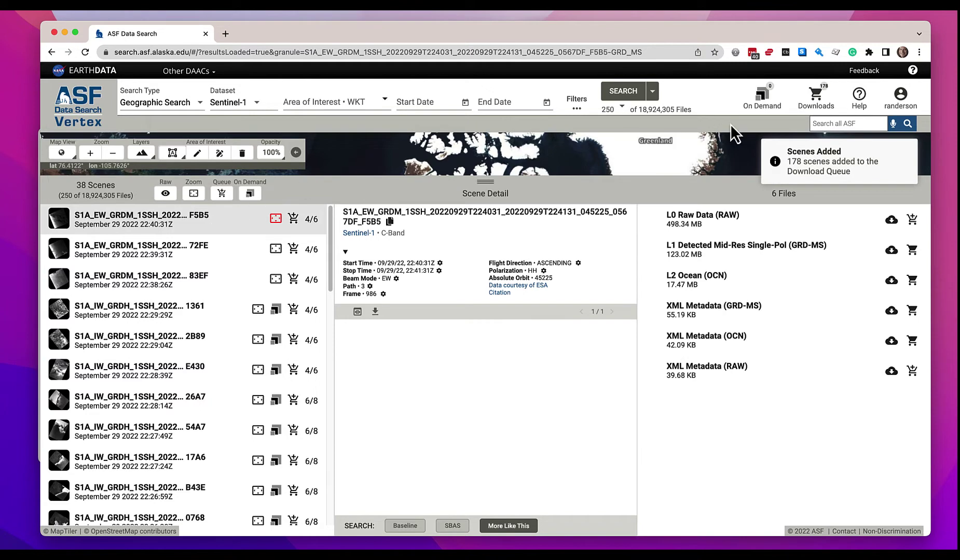
click(816, 97)
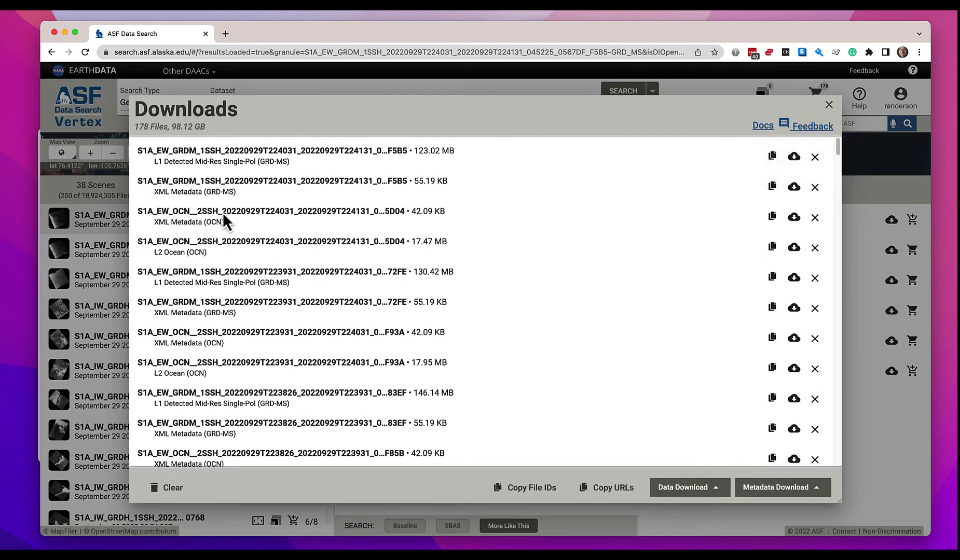
scroll(302, 337, down, 10)
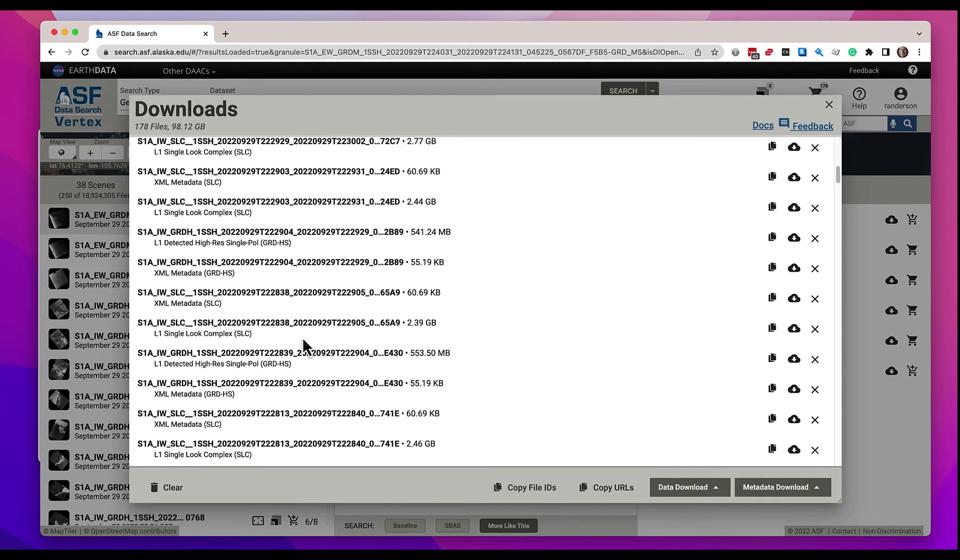
scroll(302, 342, up, 10)
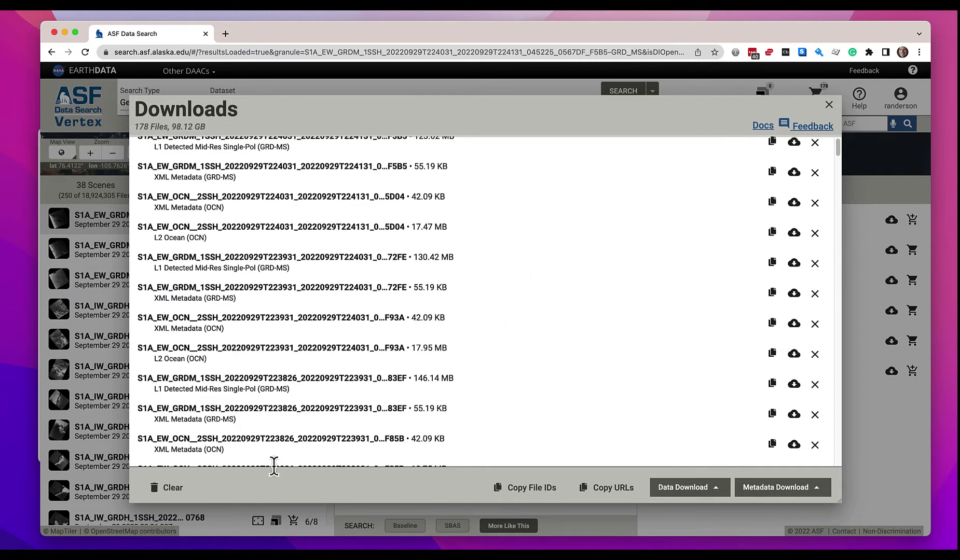
click(174, 489)
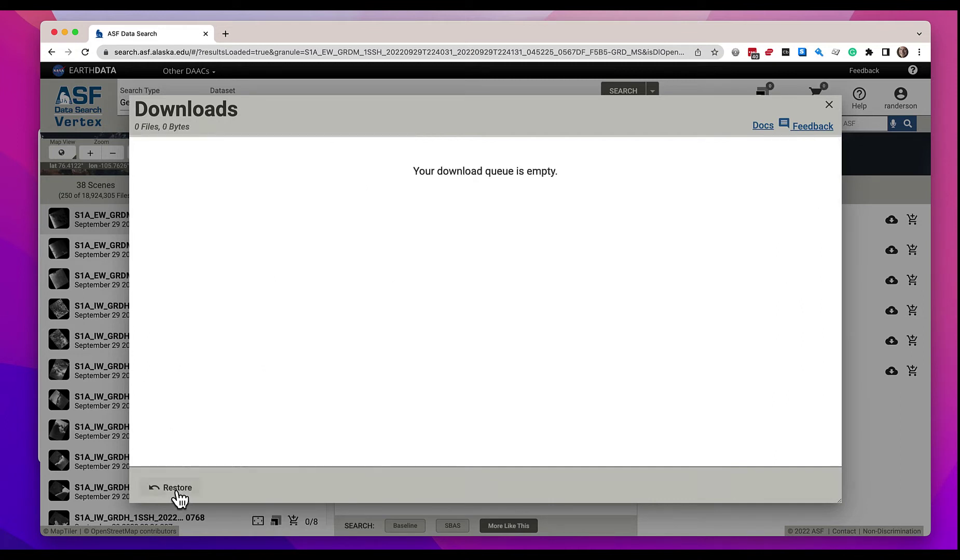
Add all six files of scene 2B89 (3.79 GB) to the download queue, then select scene 54A7
click(829, 104)
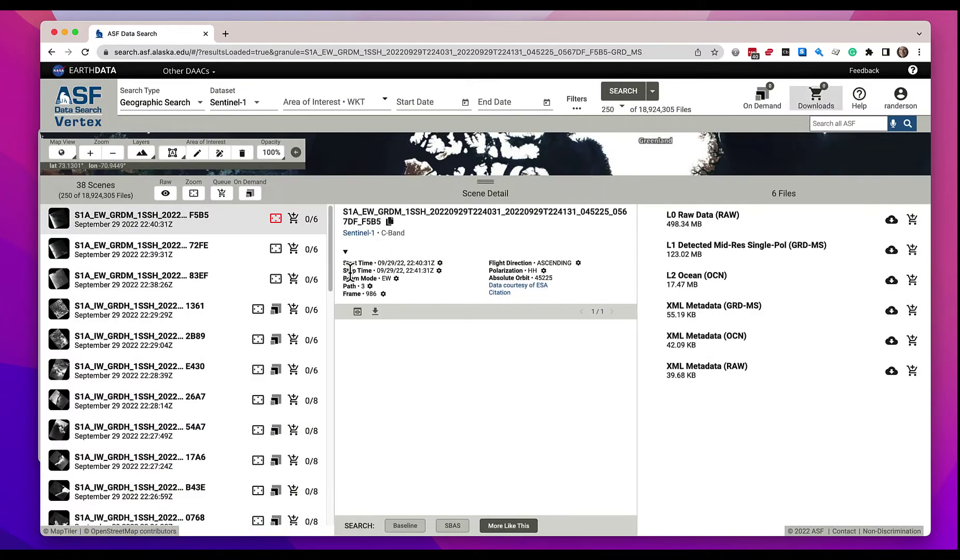
click(151, 353)
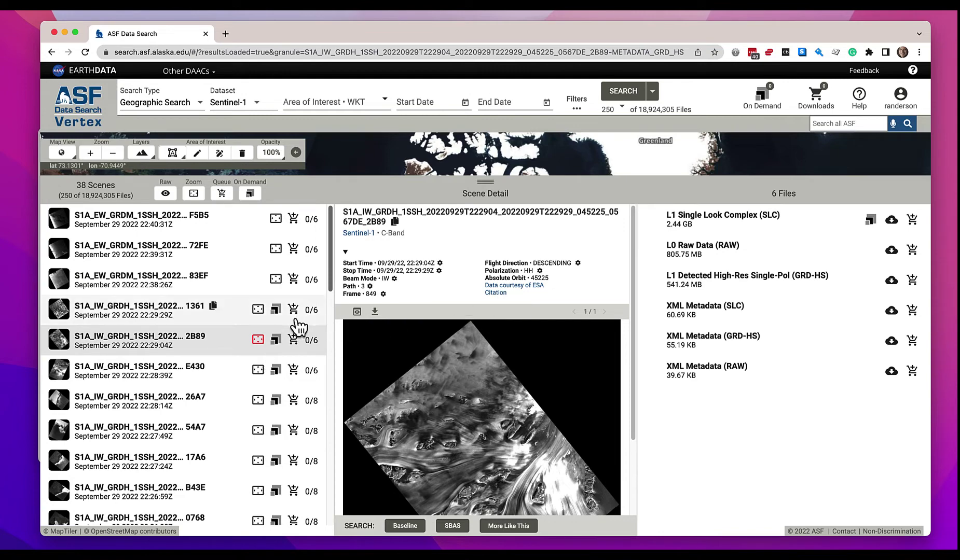
click(294, 340)
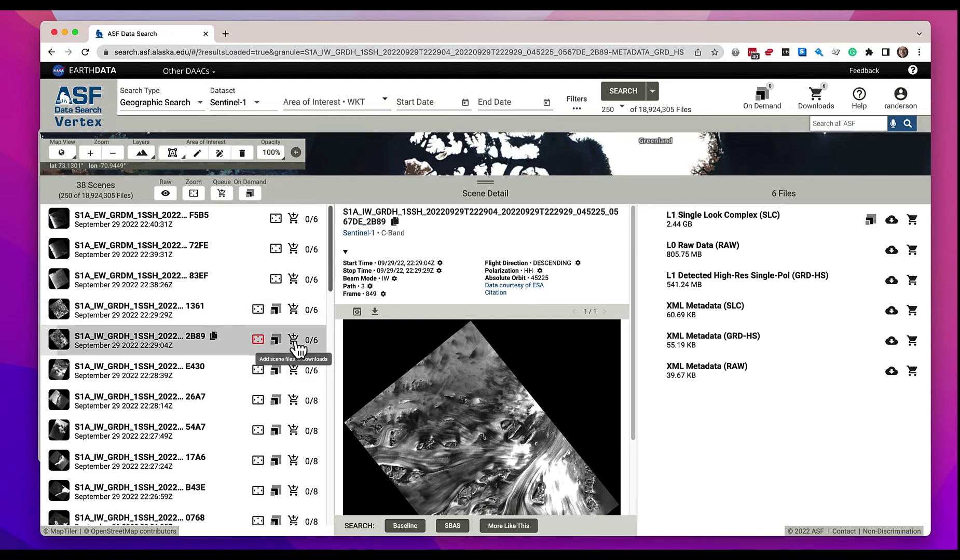
click(820, 97)
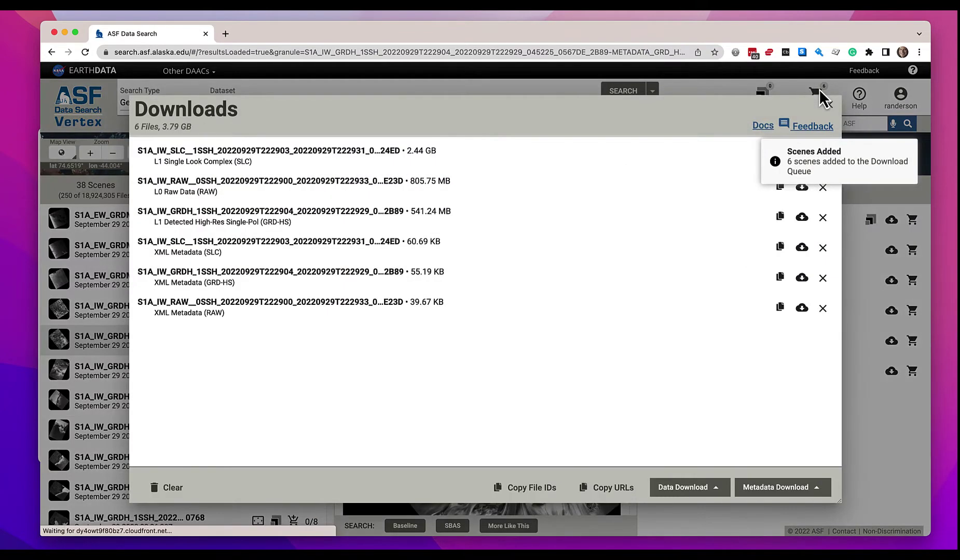
click(828, 109)
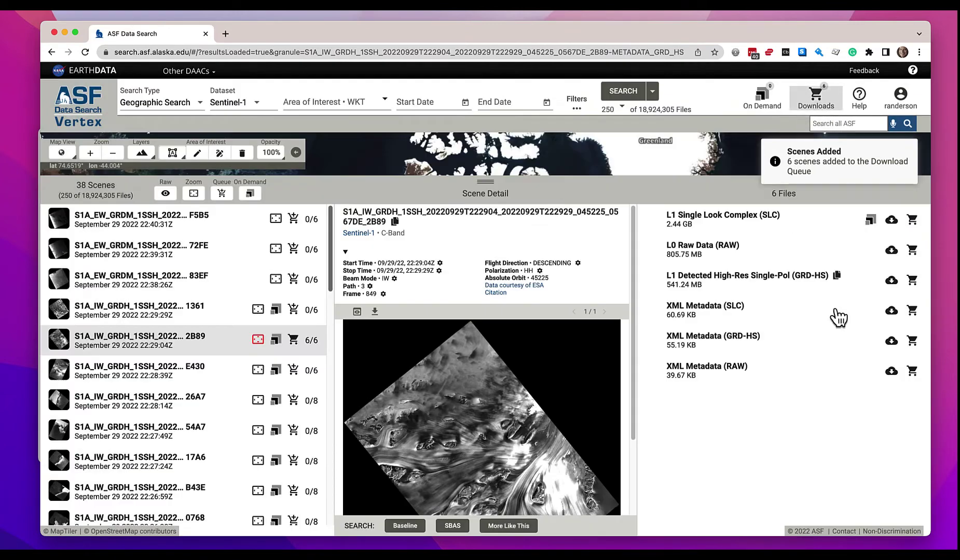
click(124, 430)
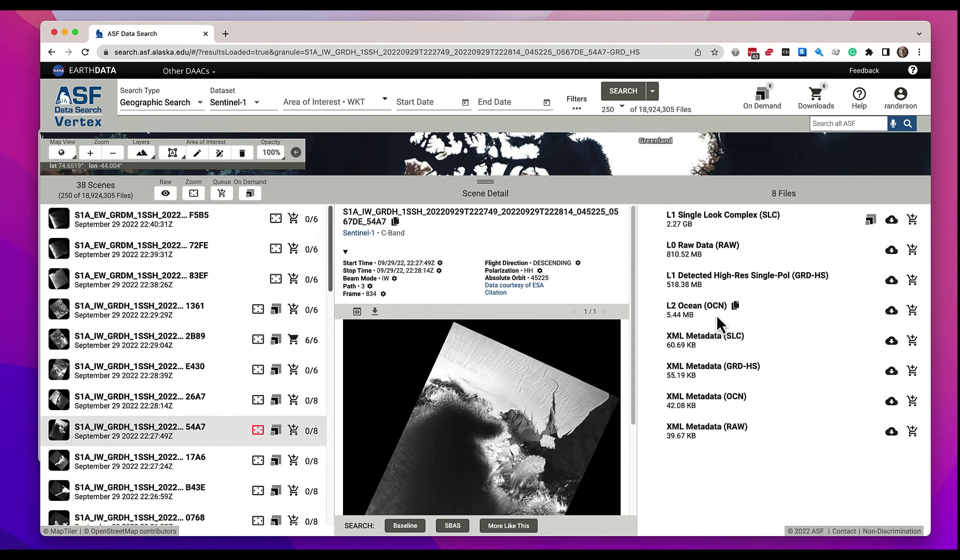
Download scene 54A7's L2 Ocean (OCN) file and close the Finder Downloads window
click(892, 311)
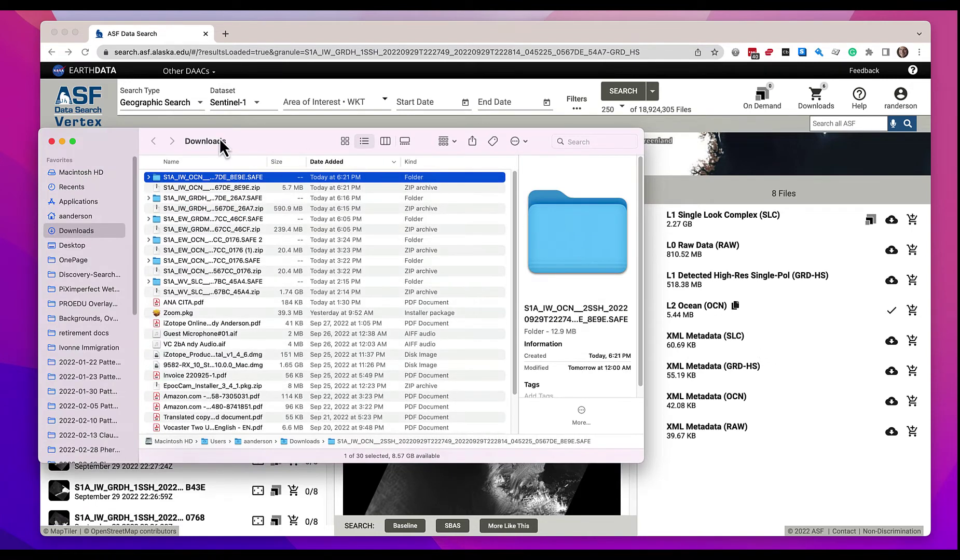
click(52, 141)
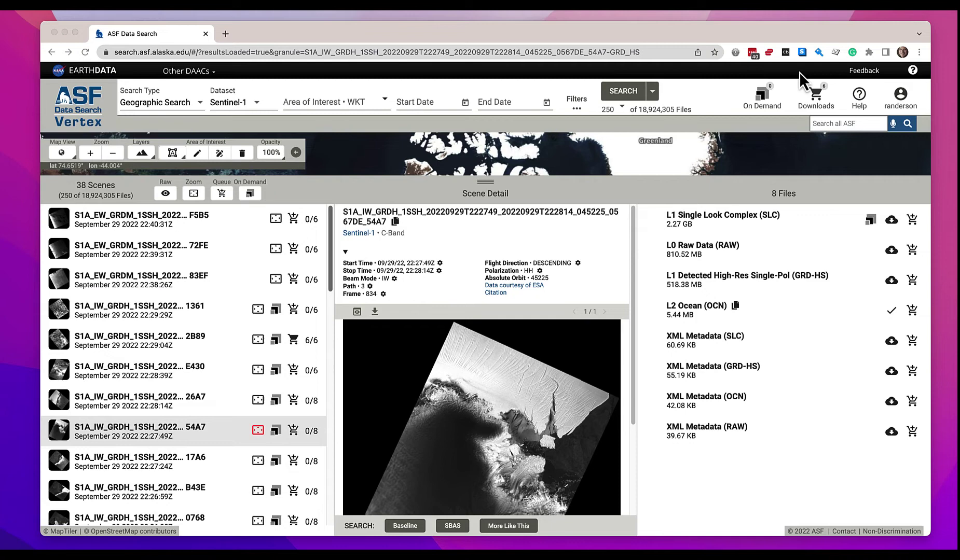
Queue scene 17A6's L0 Raw and L1 SLC files and view the 8-file, 6.65 GB download list
click(147, 464)
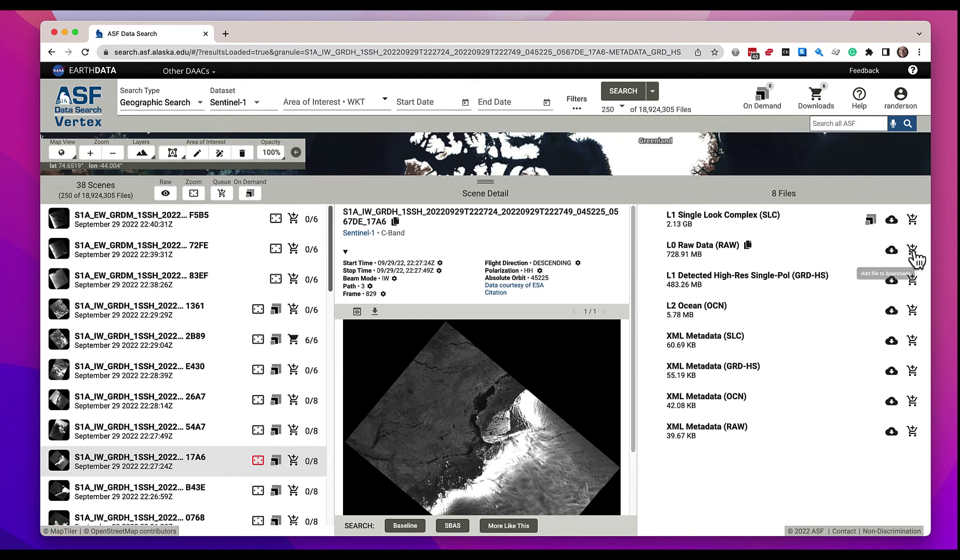
click(913, 251)
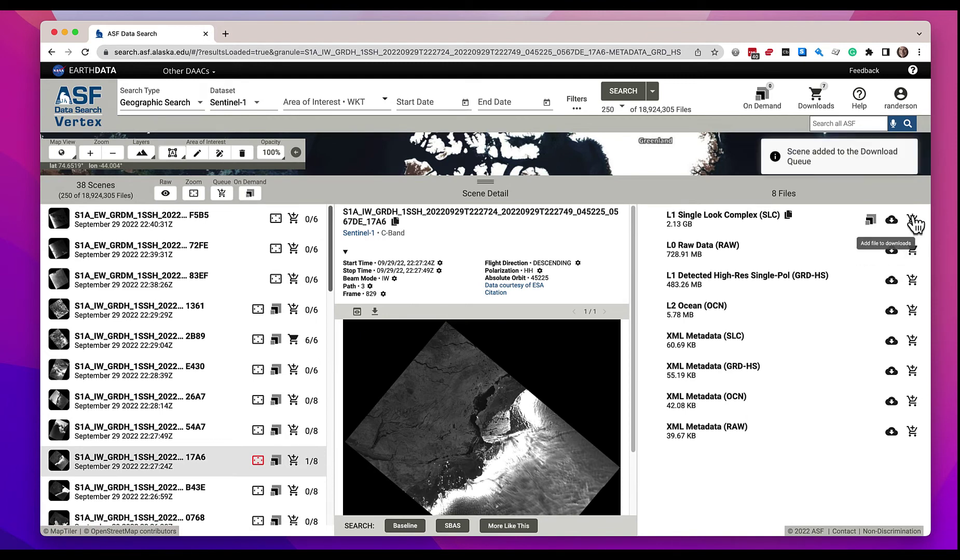
click(912, 220)
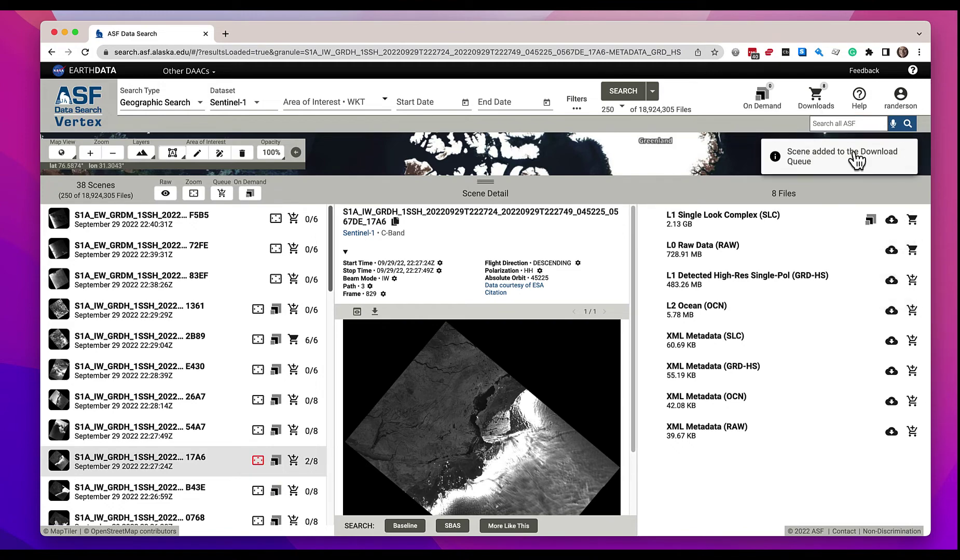
click(819, 96)
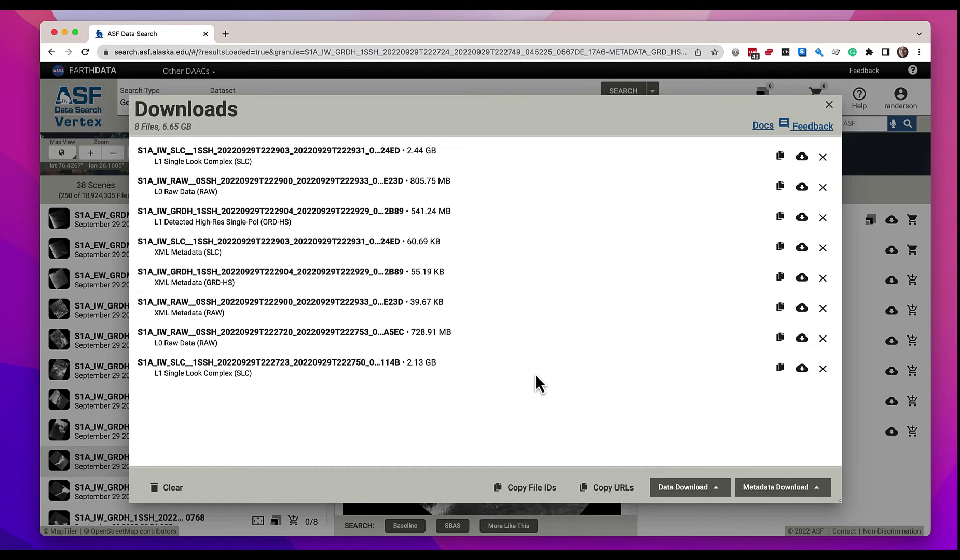
Copy the first queued file's ID, paste it into BBEdit to check it, then clear and minimize BBEdit
click(780, 158)
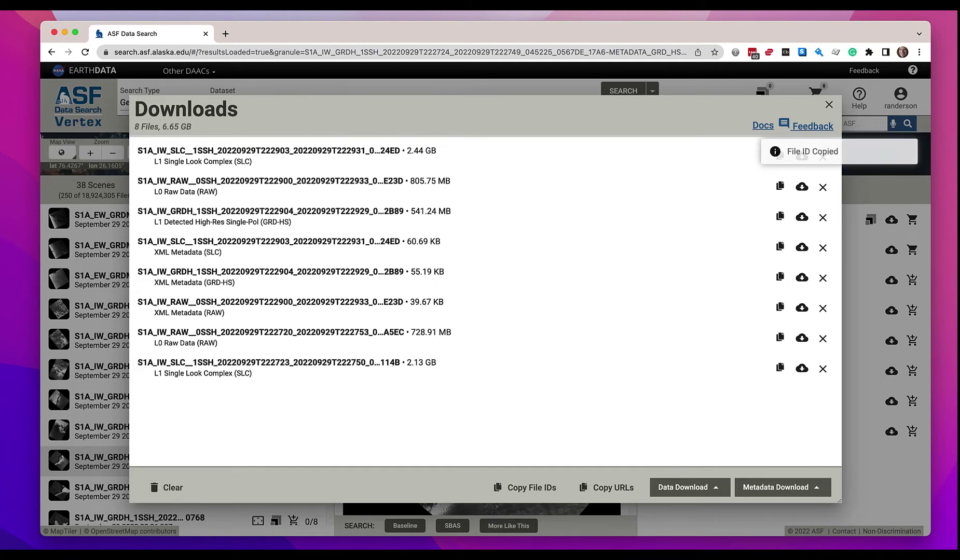
key(super+Tab)
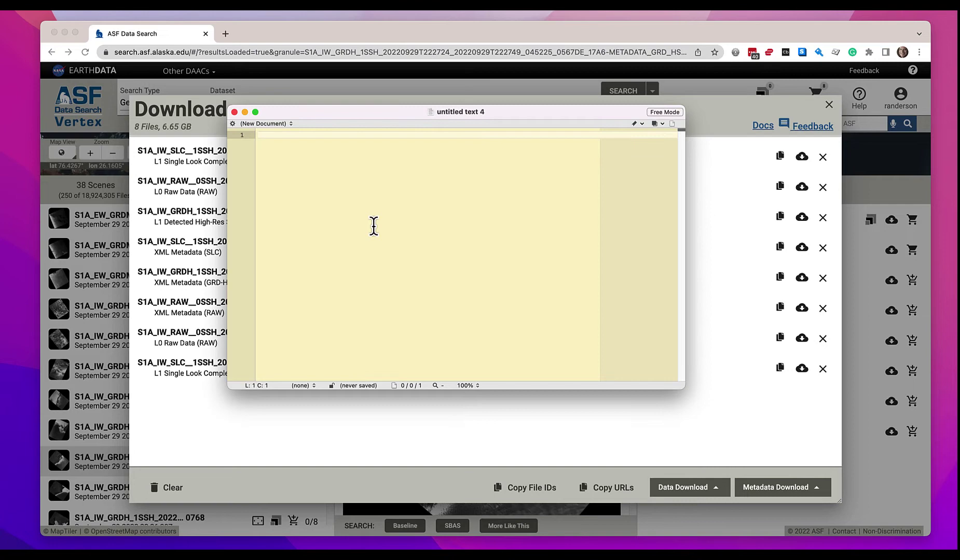
key(super+v)
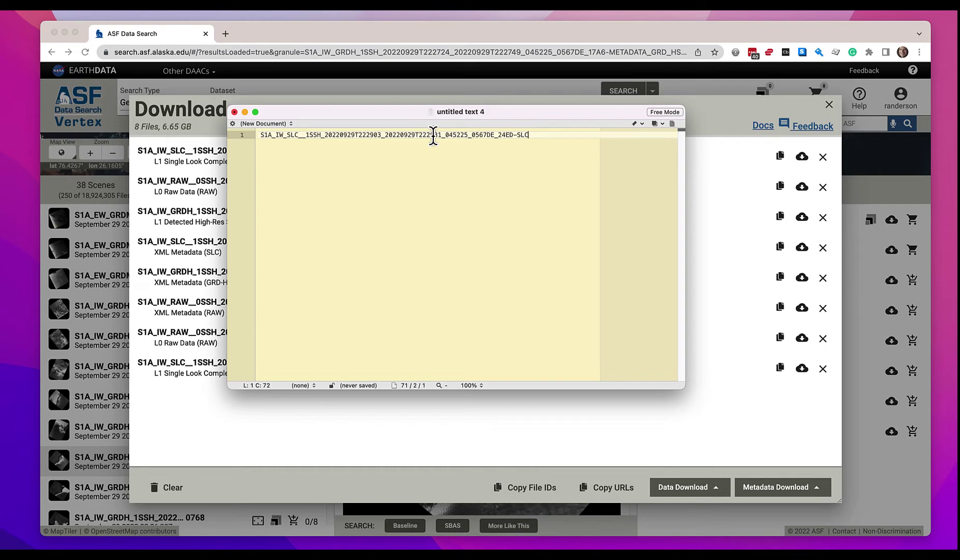
key(super+a)
key(BackSpace)
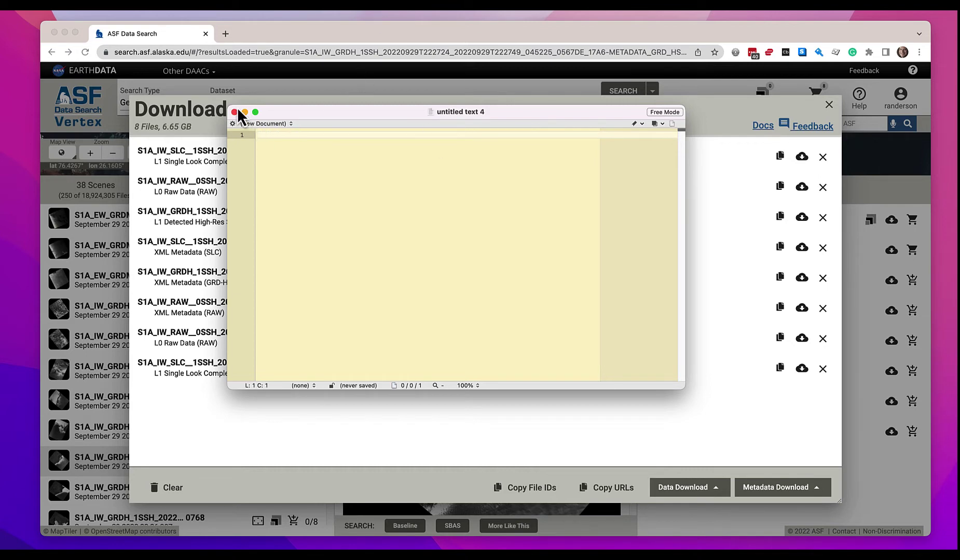
click(244, 112)
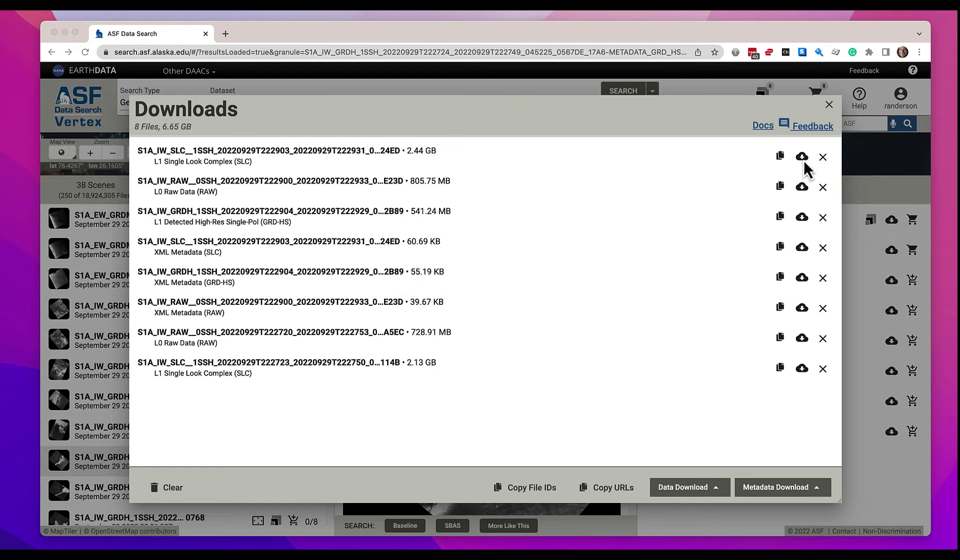
Start, then cancel, scene 24ED's L1 SLC download and remove it, leaving 7 files (4.21 GB)
click(803, 162)
click(802, 158)
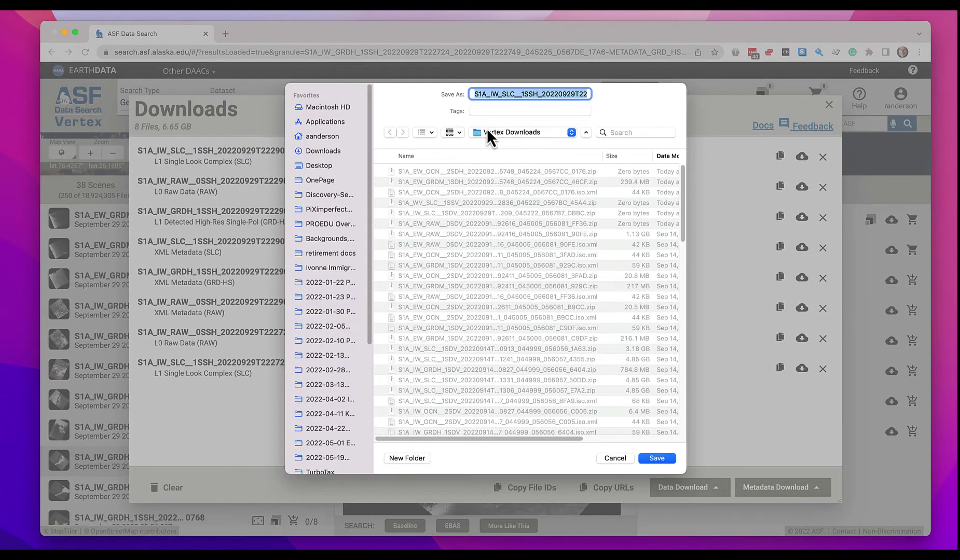
click(657, 458)
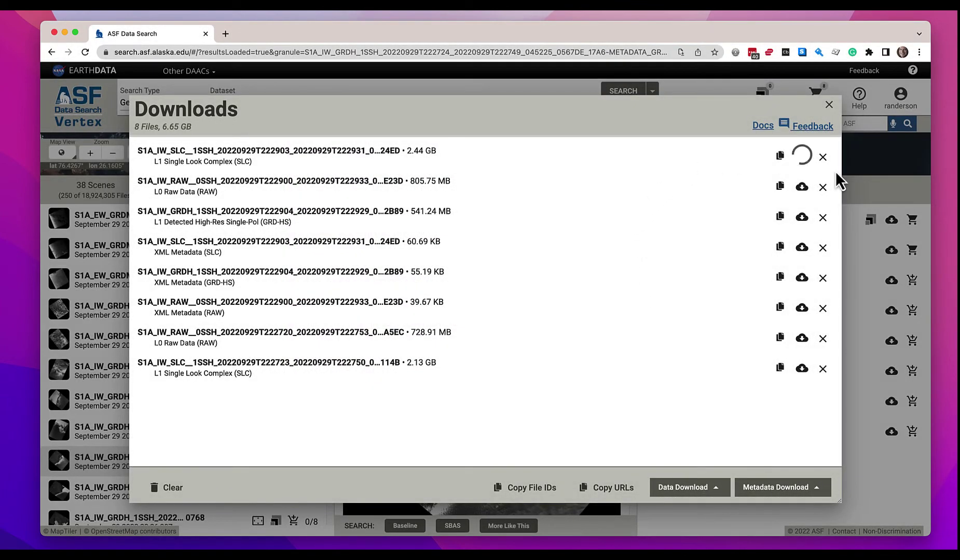
click(805, 161)
click(824, 159)
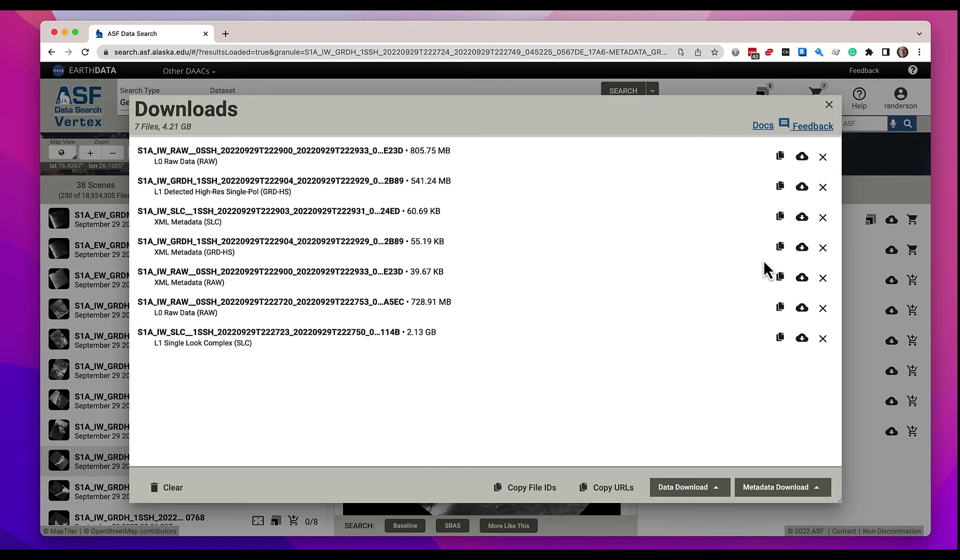
Copy the seven queued file IDs, paste them into BBEdit's untitled text 4, then empty it
click(532, 496)
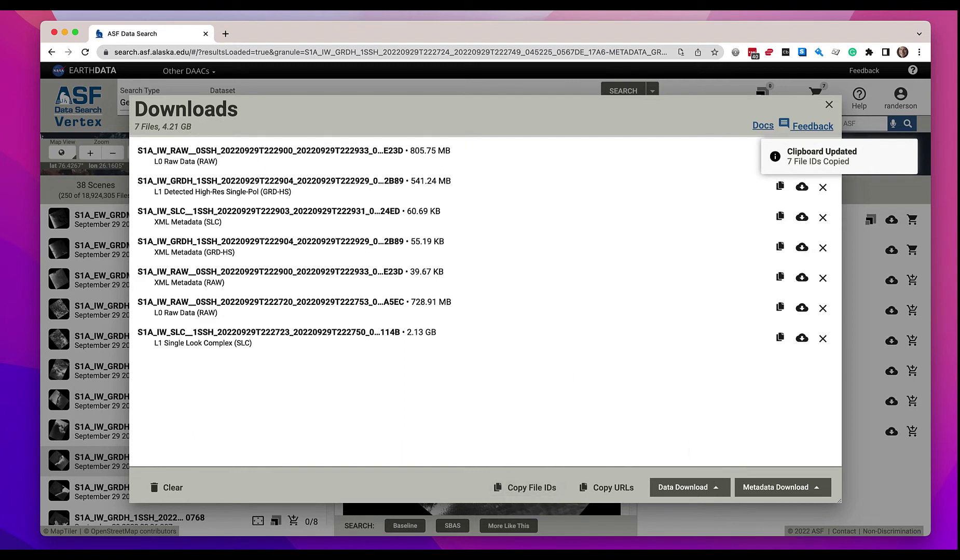
key(super+Tab)
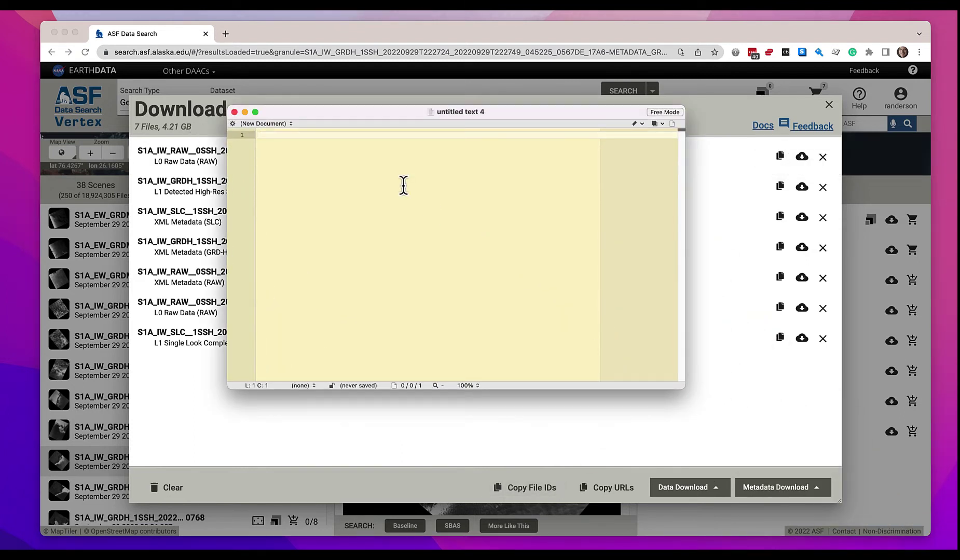
key(super+v)
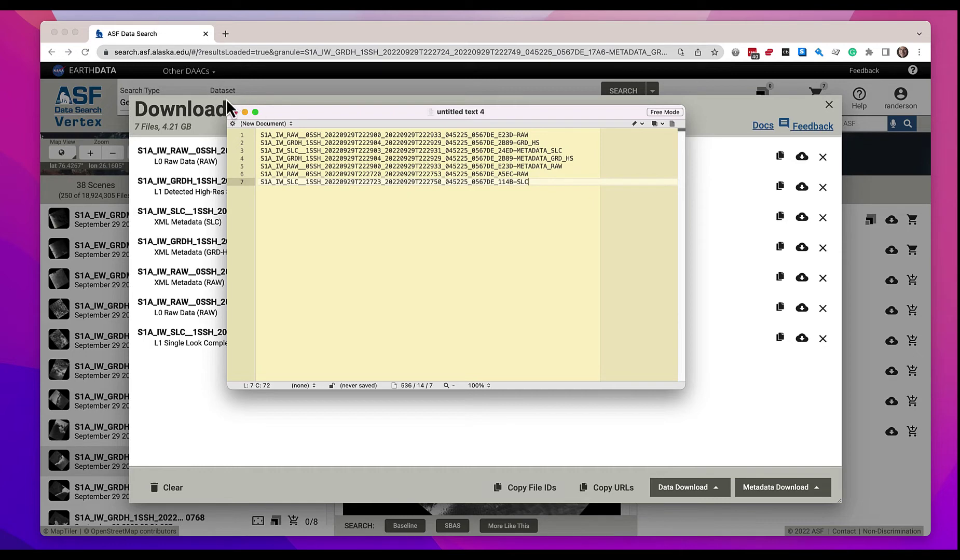
click(234, 112)
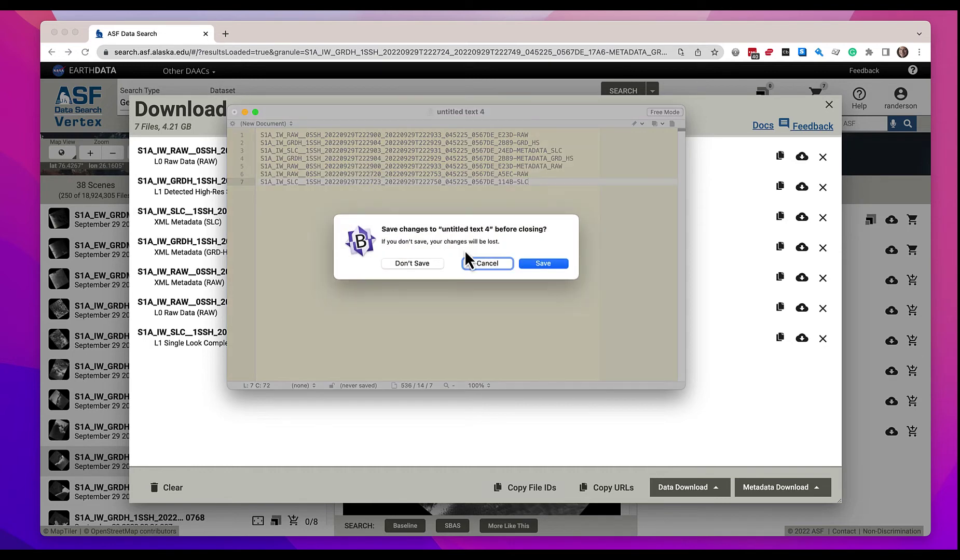
click(479, 266)
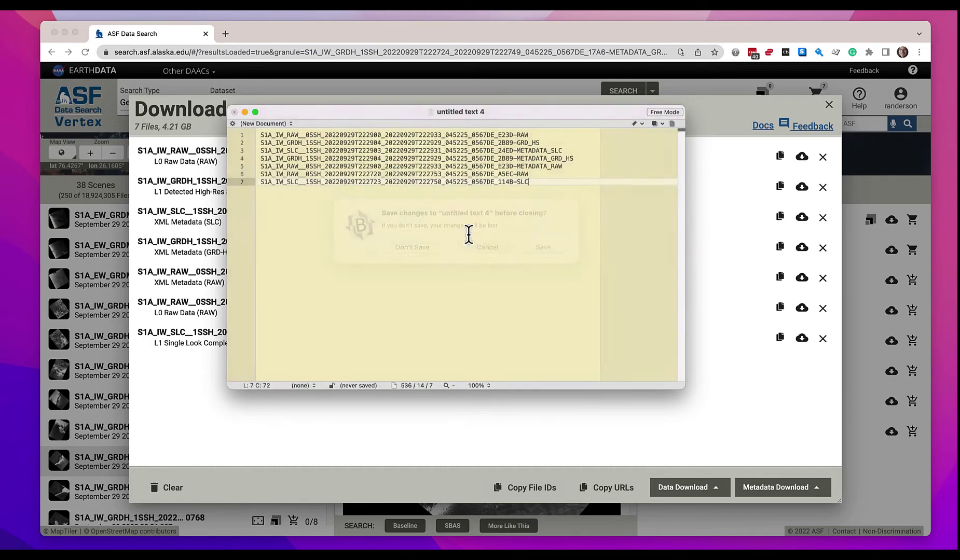
key(super+a)
key(BackSpace)
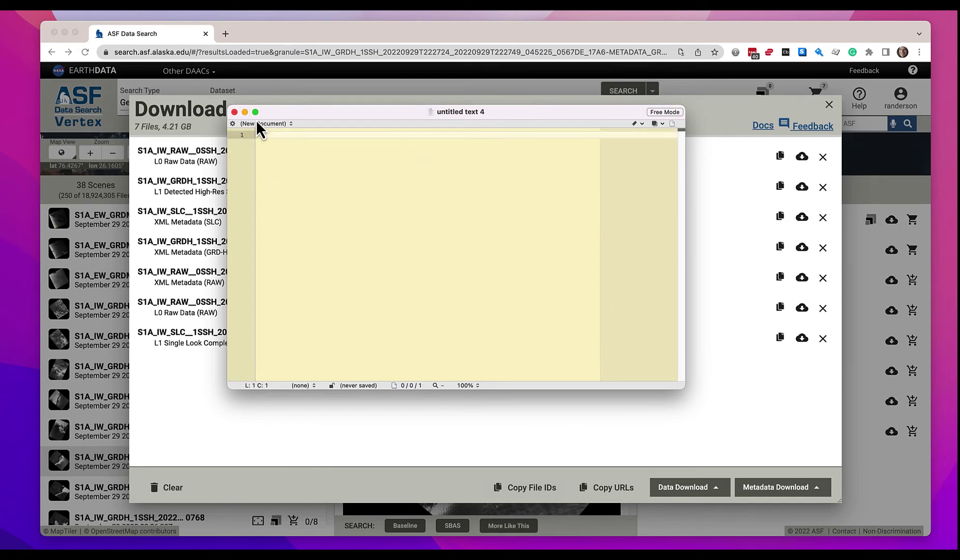
Copy the seven datapool download URLs, paste them into untitled text 4, then empty it
click(243, 111)
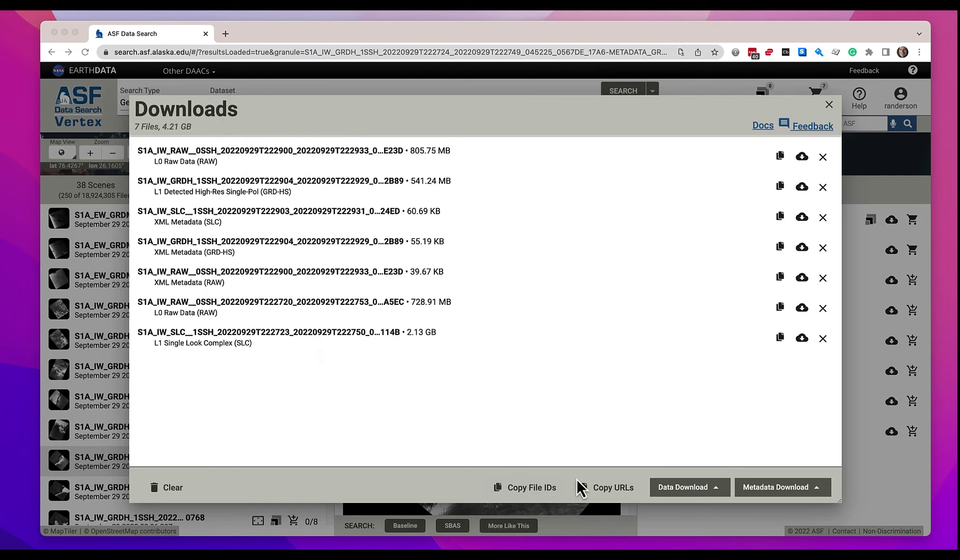
click(592, 488)
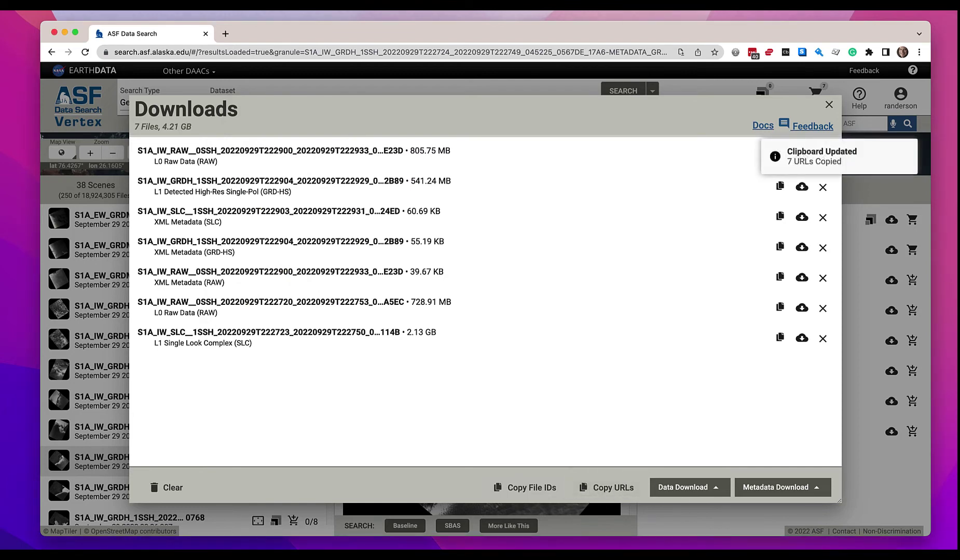
click(815, 549)
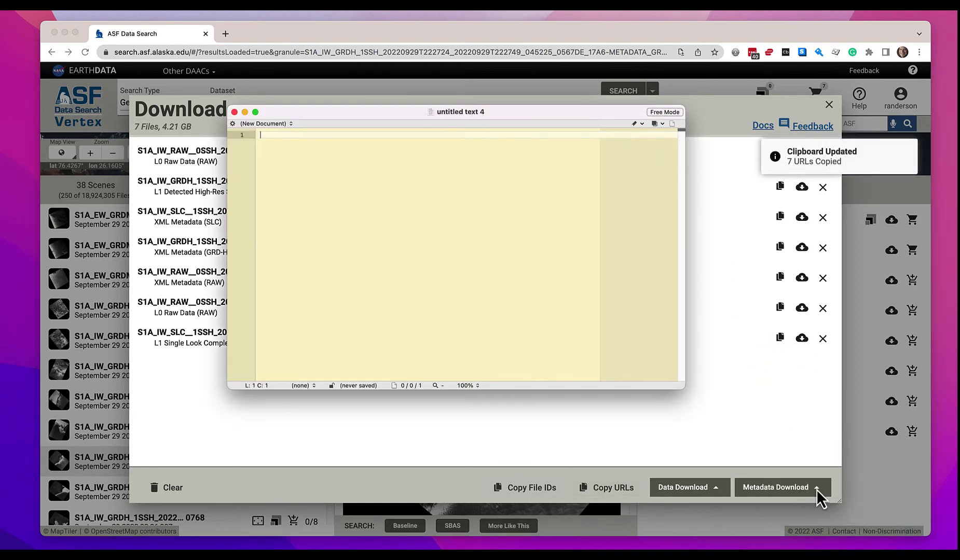
key(super+v)
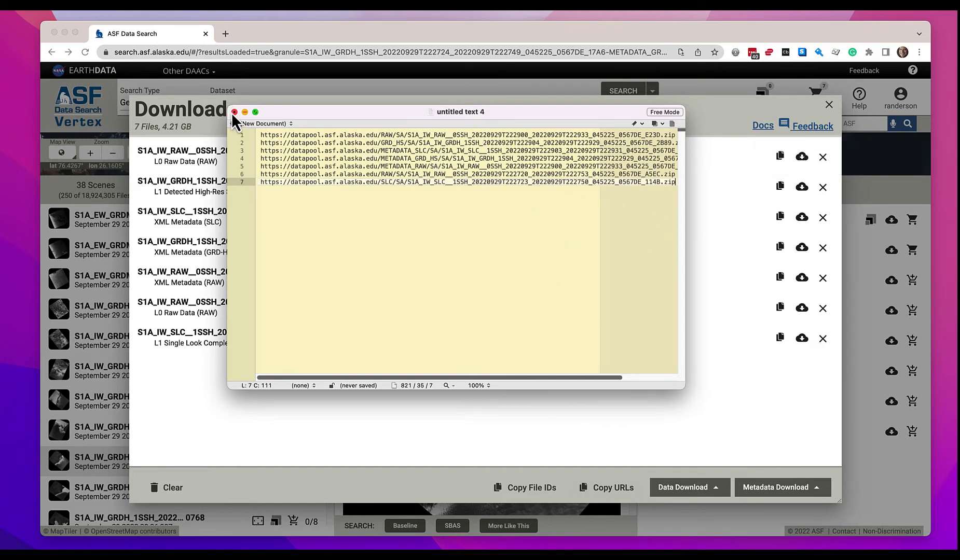
click(283, 144)
key(super+a)
key(BackSpace)
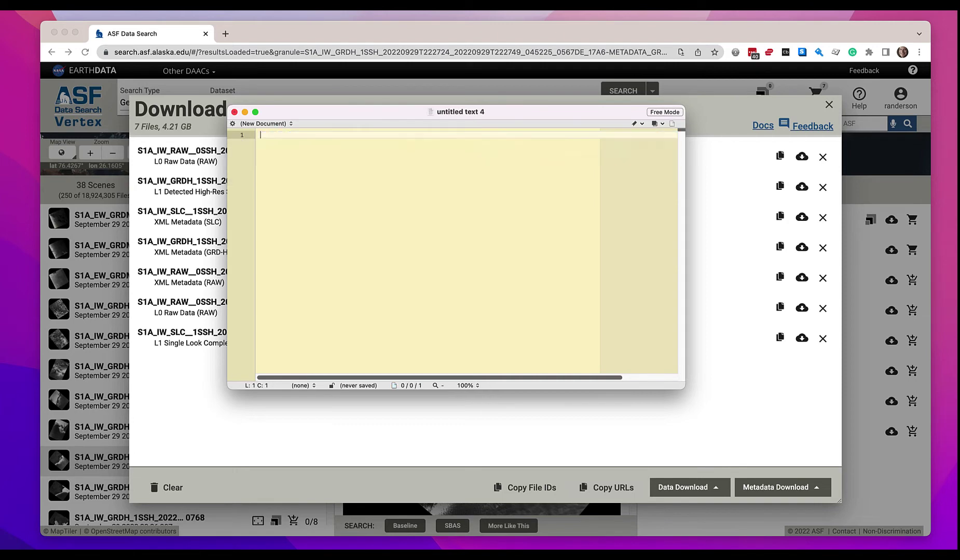
Minimize BBEdit and open the Data Download dropdown for the 7 queued files
click(245, 113)
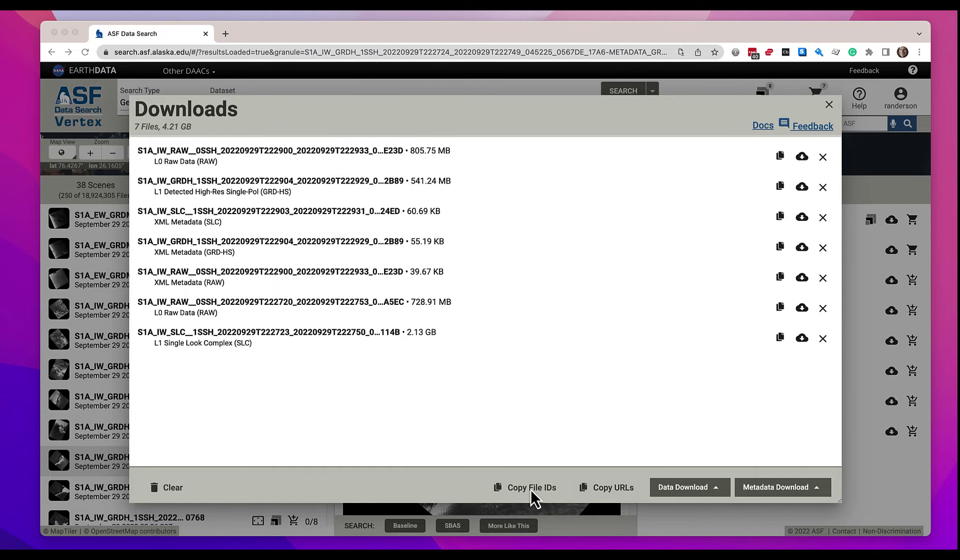
click(694, 496)
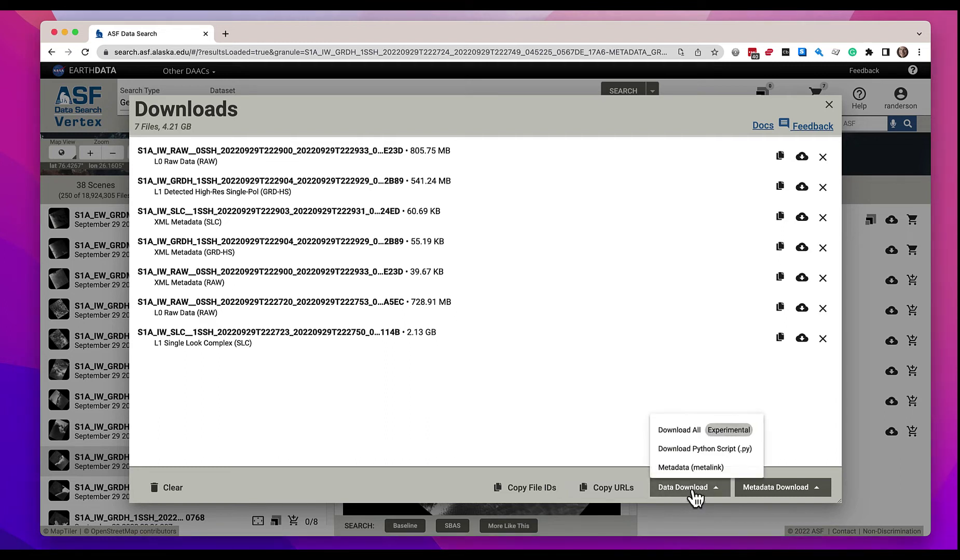
Download all seven queued files into the Vertex Downloads folder, granting the site view and save access
click(685, 441)
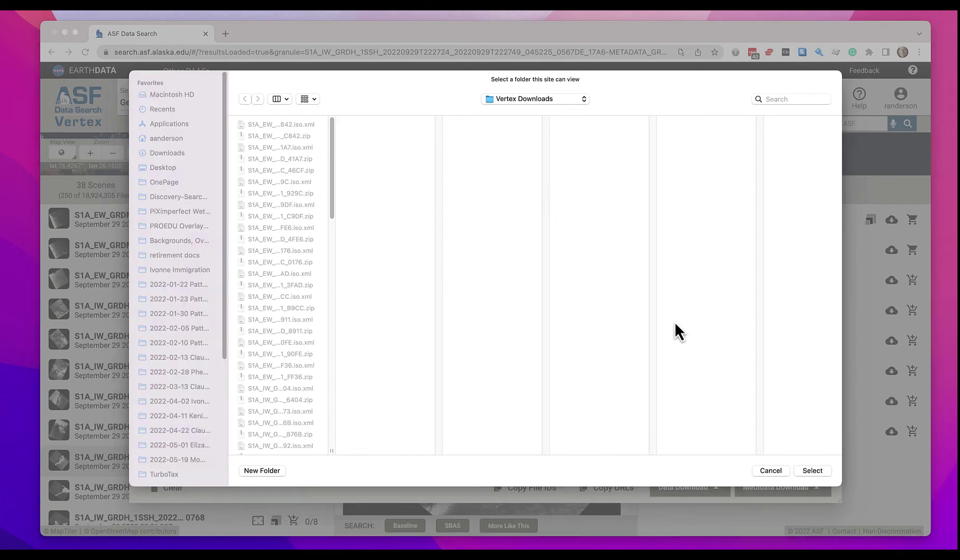
click(815, 470)
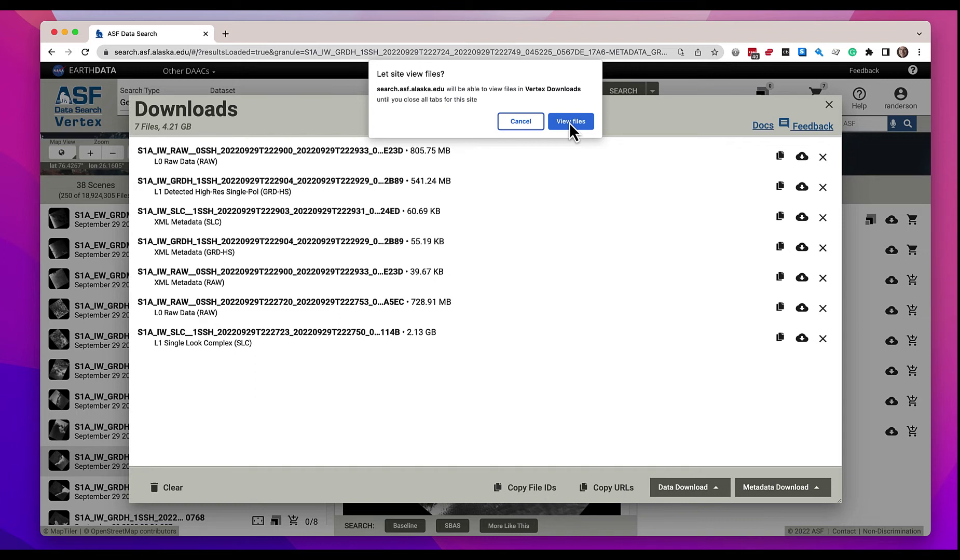
click(569, 122)
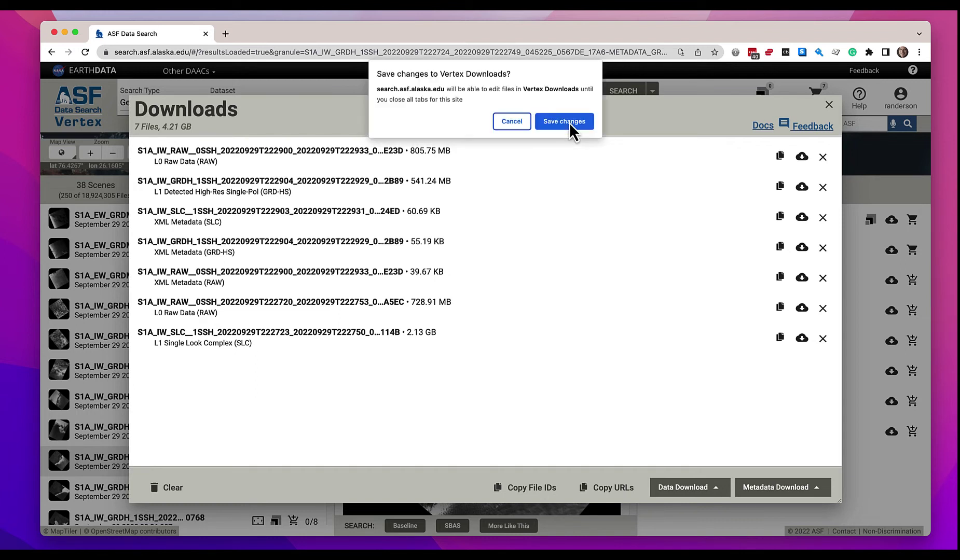
click(569, 122)
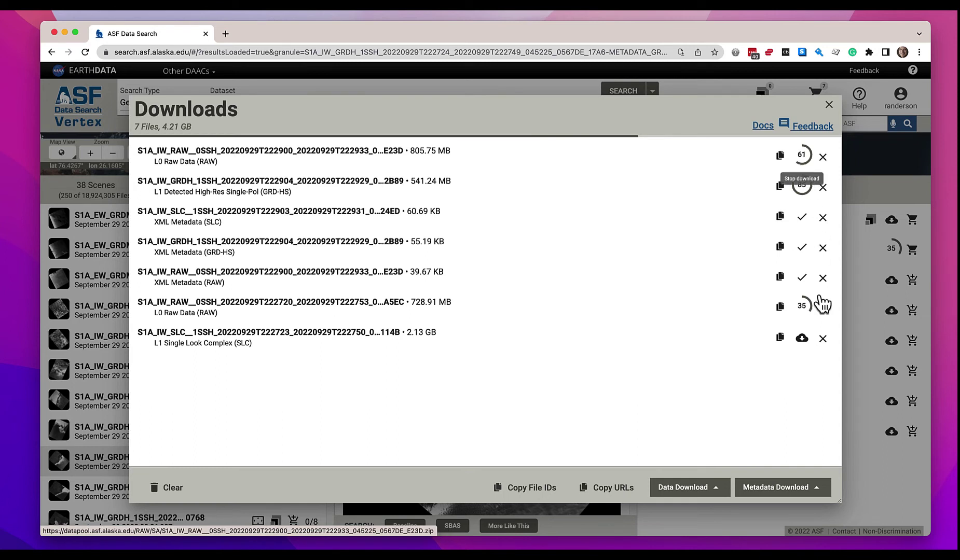
Cancel the 805.75 MB and 728.91 MB RAW downloads and the 2.13 GB SLC download
click(802, 155)
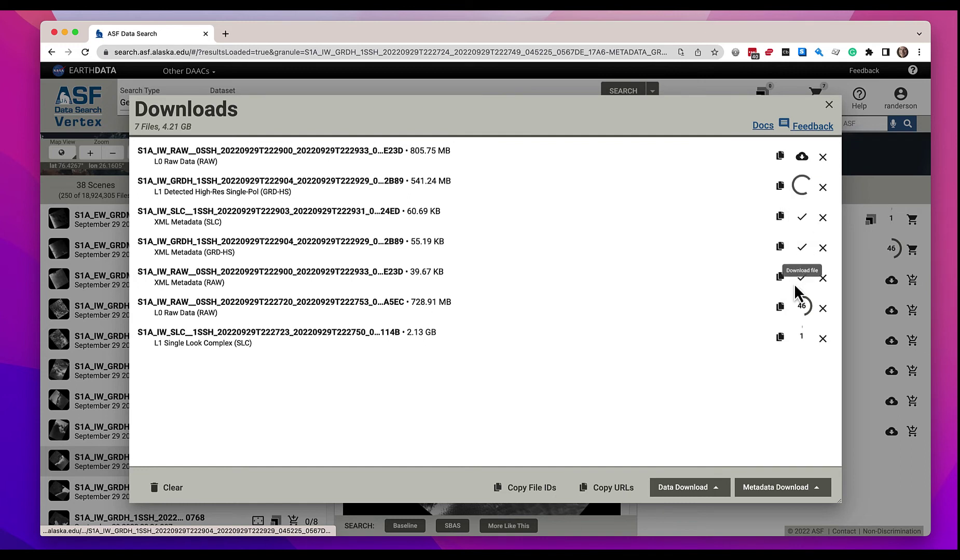
click(804, 310)
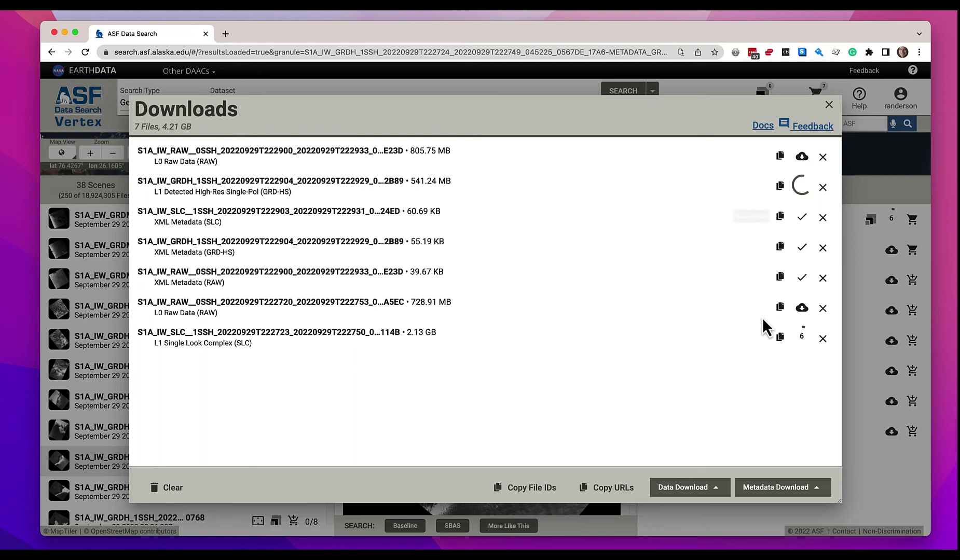
click(804, 343)
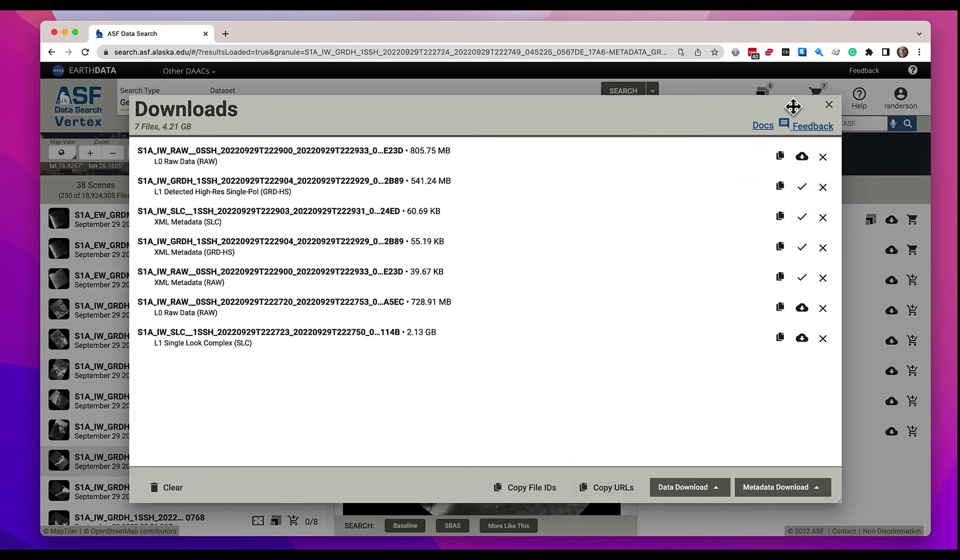
click(694, 488)
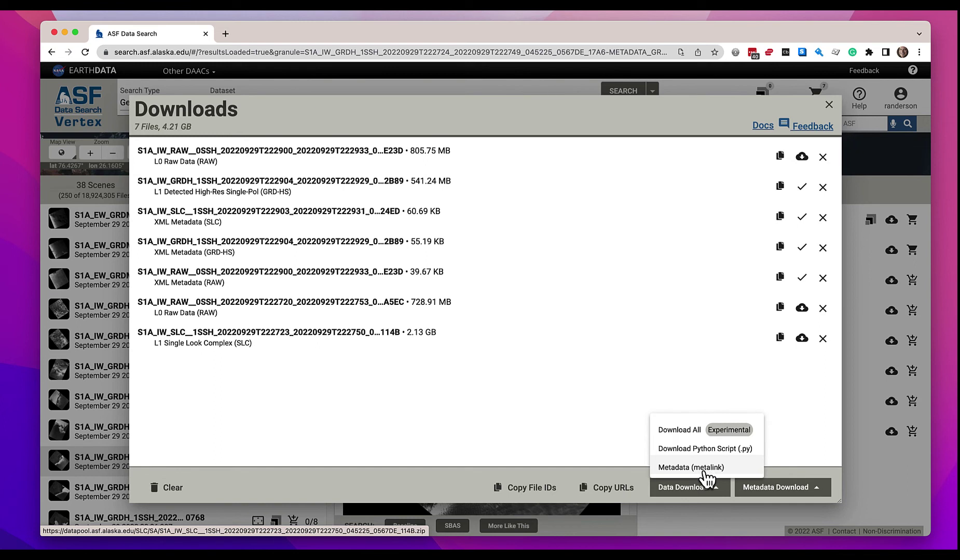
click(775, 493)
click(775, 493)
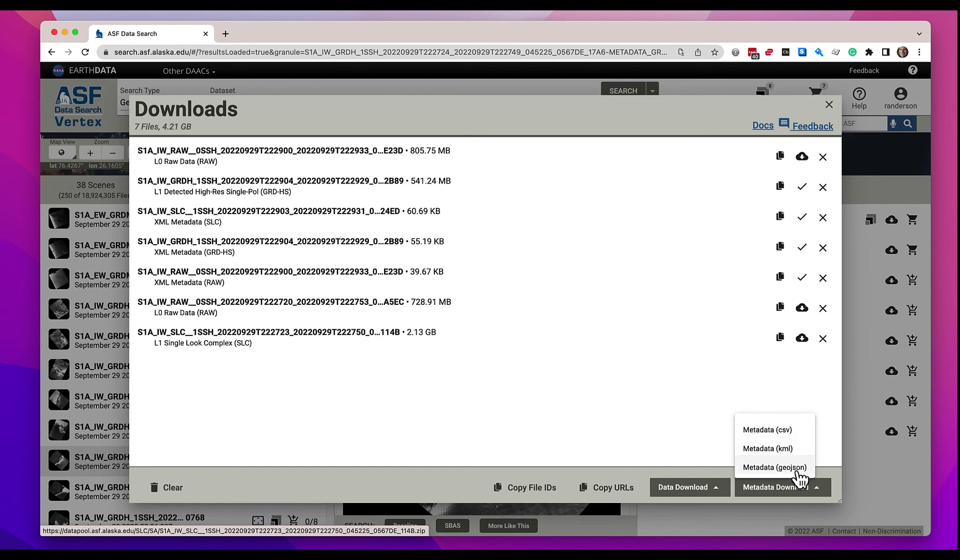
click(713, 397)
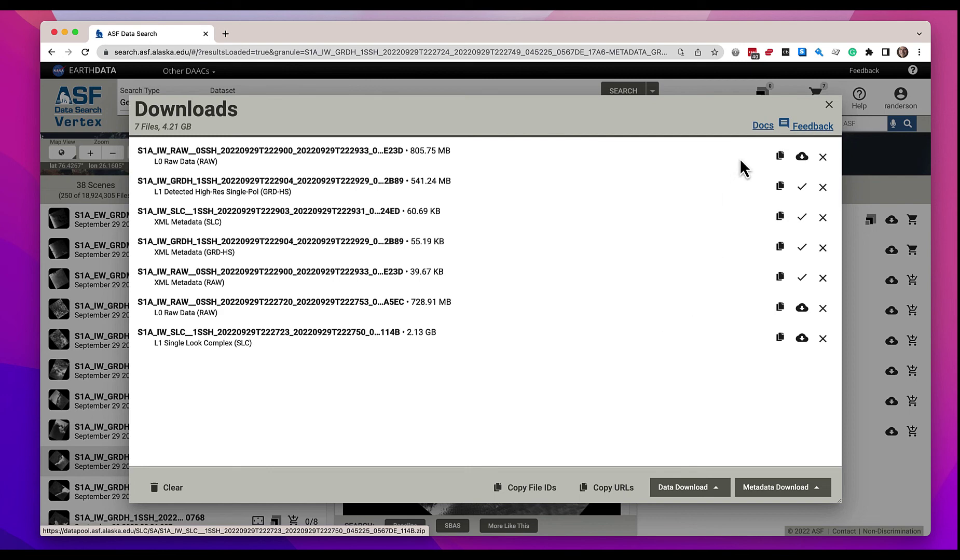
click(762, 126)
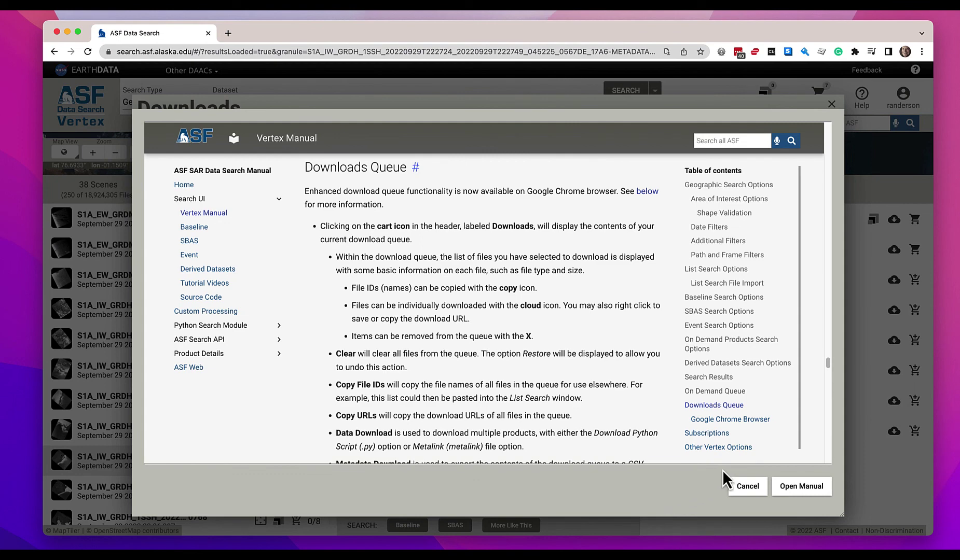
click(747, 488)
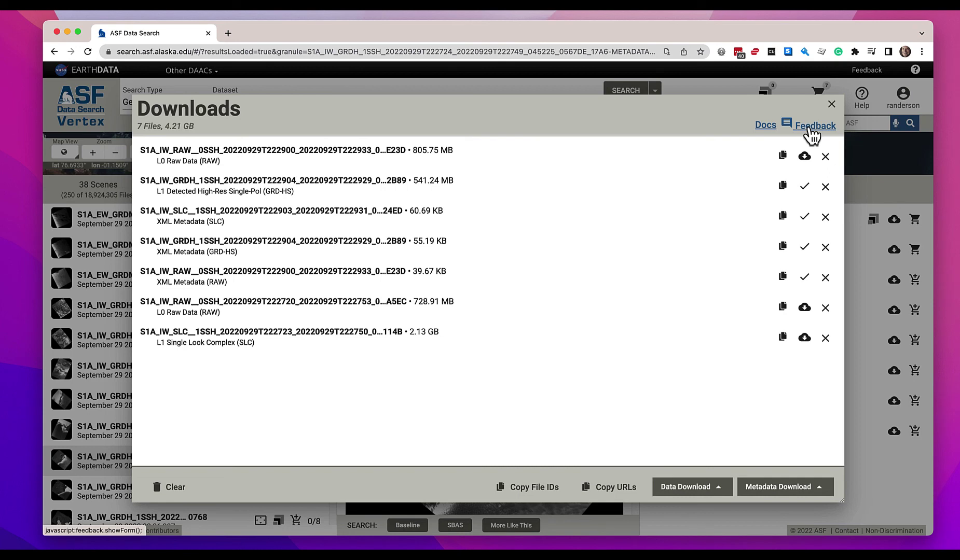
click(812, 130)
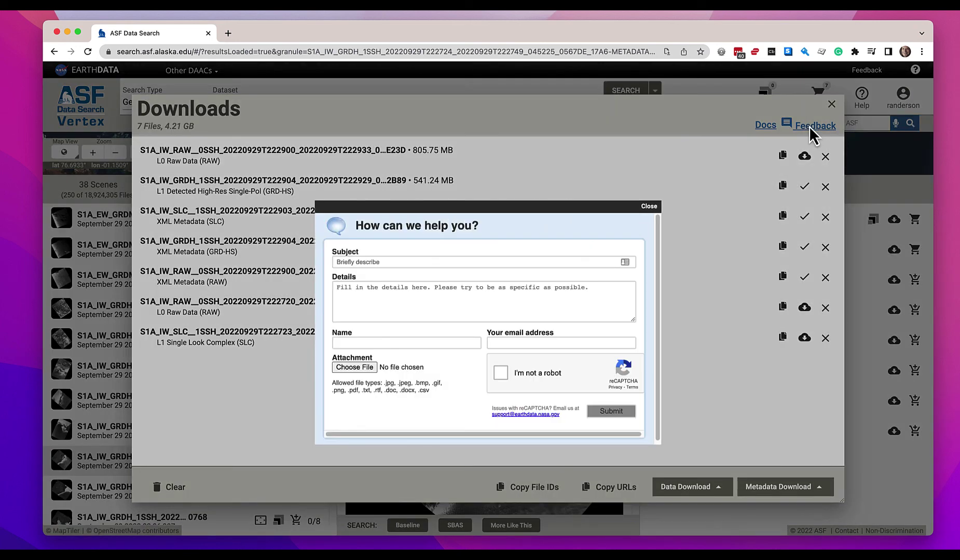
click(648, 206)
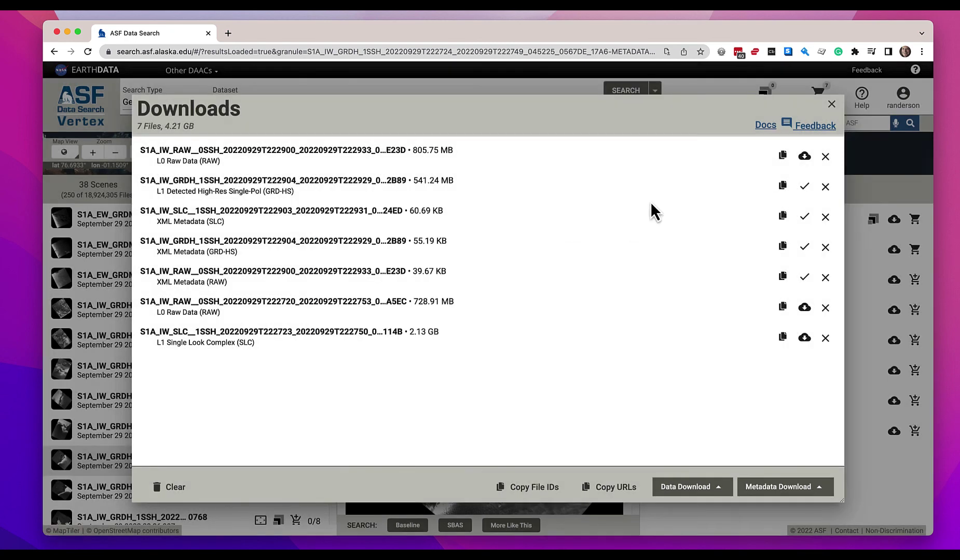